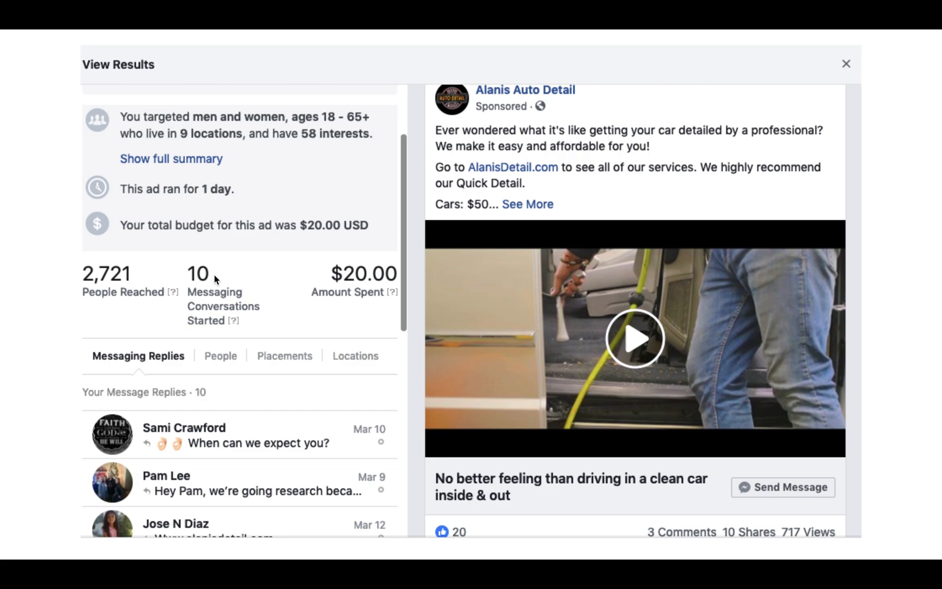
# Step: Leave the slideshow, switch to the Facebook Create Ad page, and view all previews of the ad
pyautogui.press('Escape')
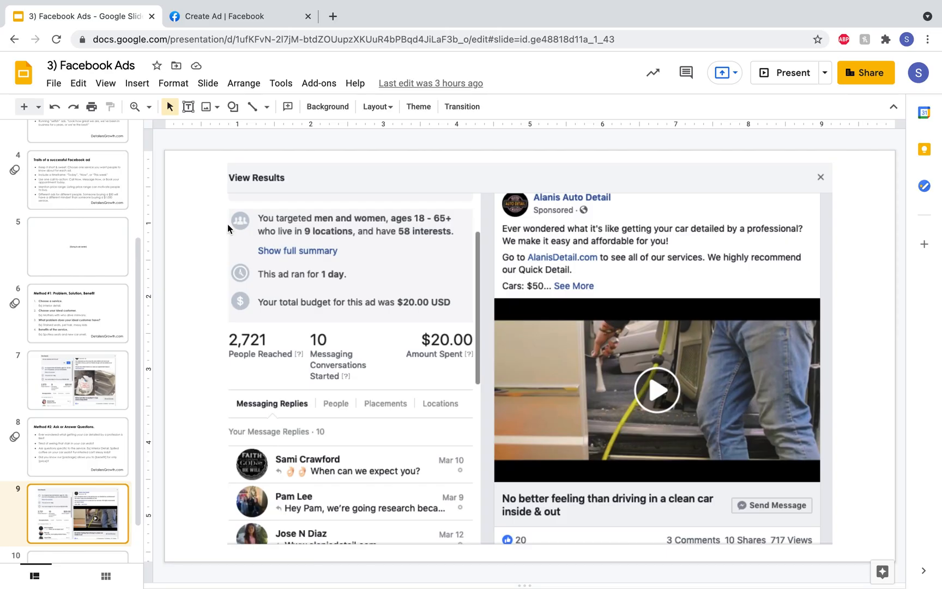
pyautogui.click(221, 17)
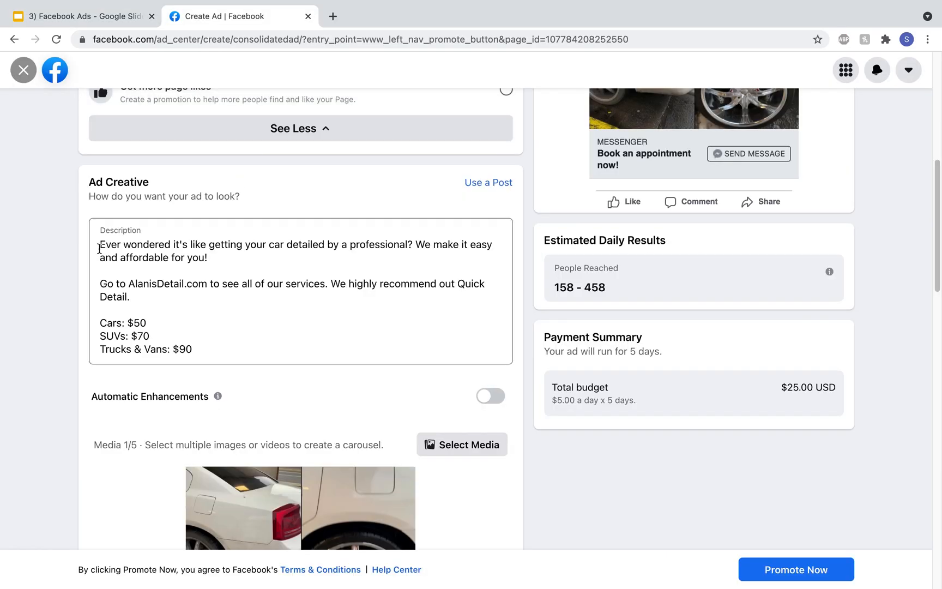
pyautogui.scroll(7, 562, 310)
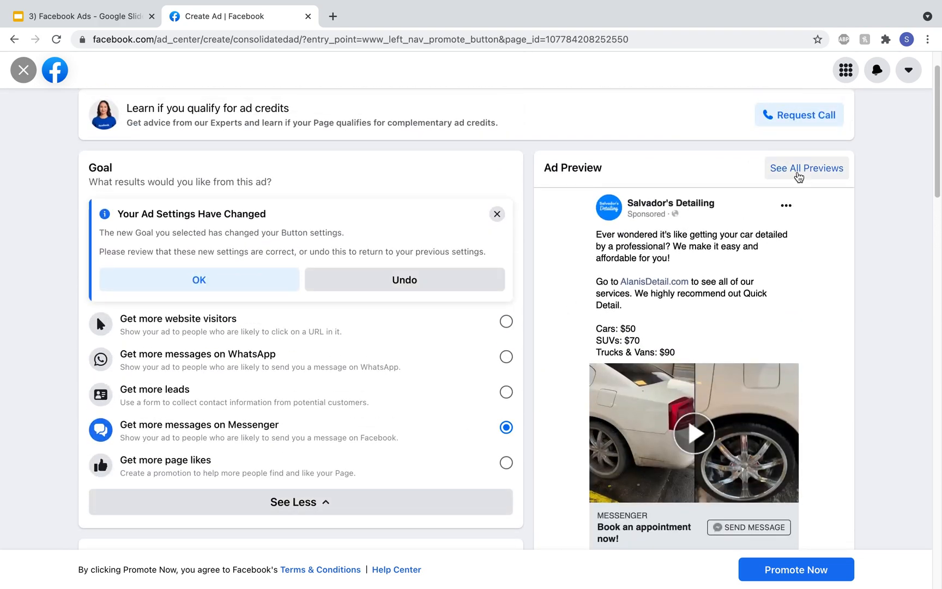
pyautogui.click(797, 170)
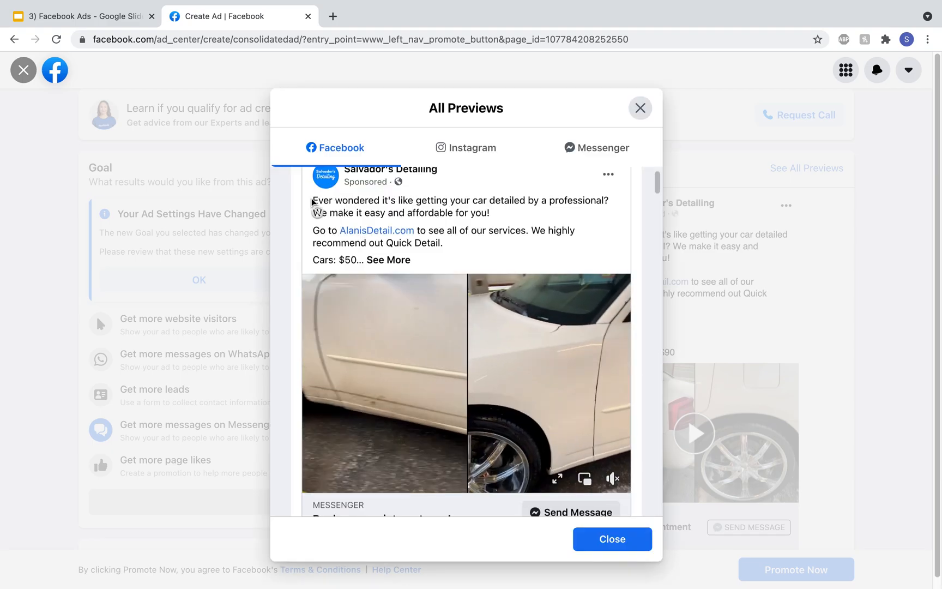
pyautogui.press('Escape')
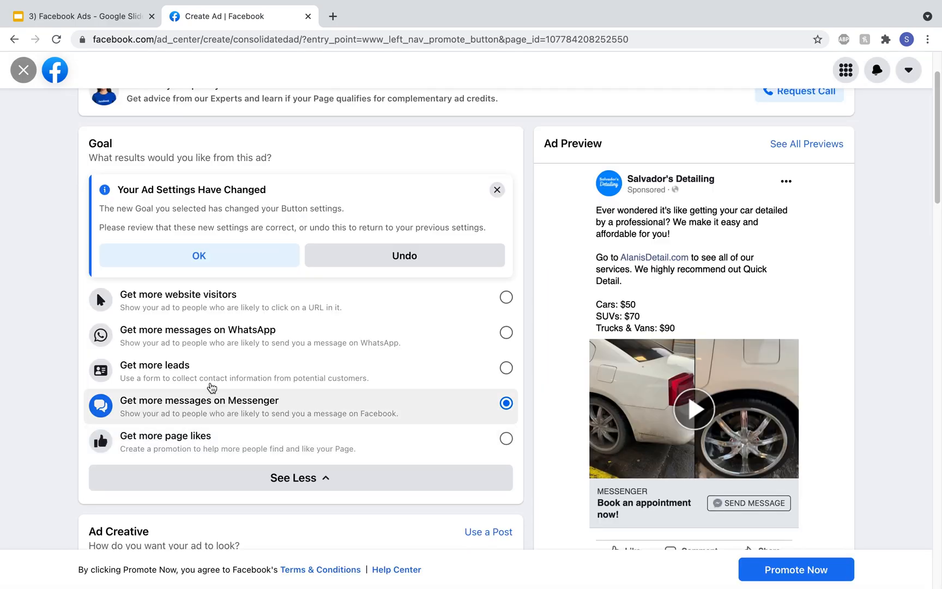
# Step: Set the ad goal to Get more website visitors and turn on Automatic Enhancements
pyautogui.click(213, 299)
pyautogui.scroll(-3, 187, 391)
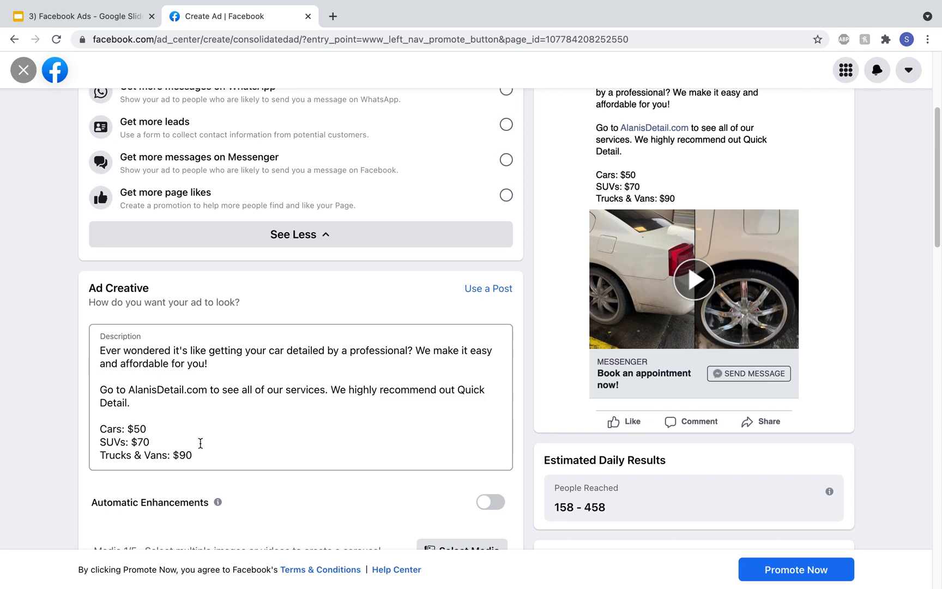
pyautogui.scroll(-3, 200, 443)
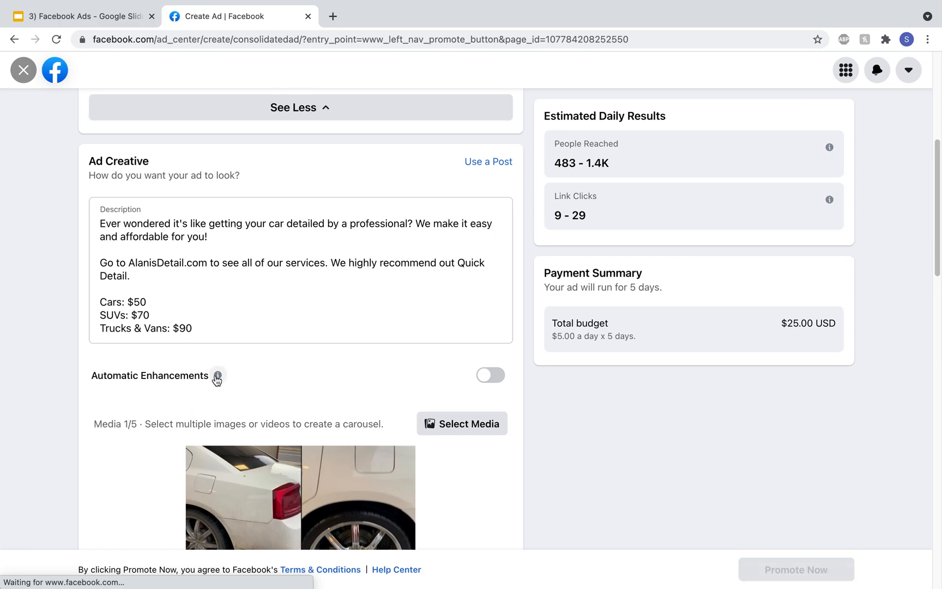
pyautogui.click(480, 382)
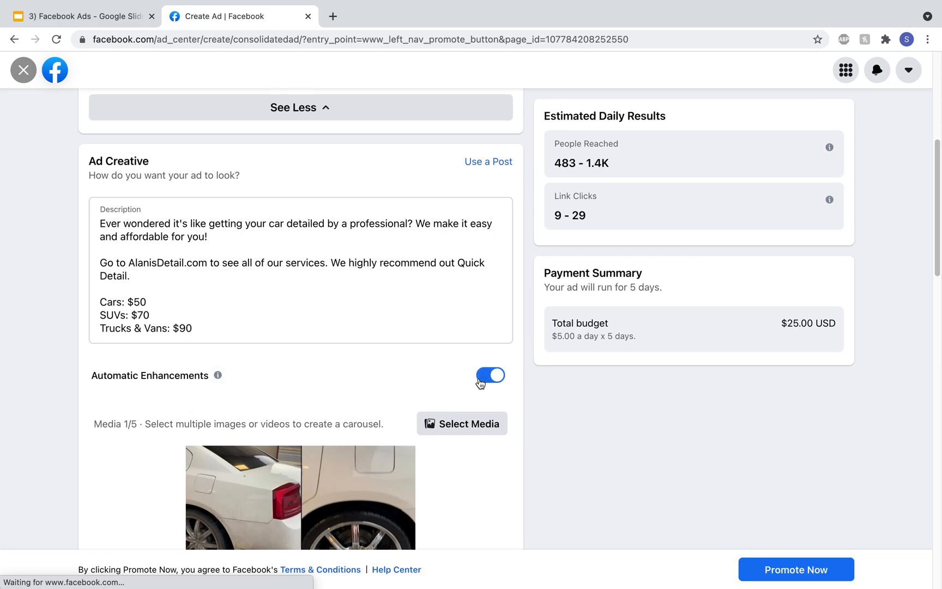
# Step: Look through the available video thumbnails in the ad creative section
pyautogui.scroll(-4, 480, 382)
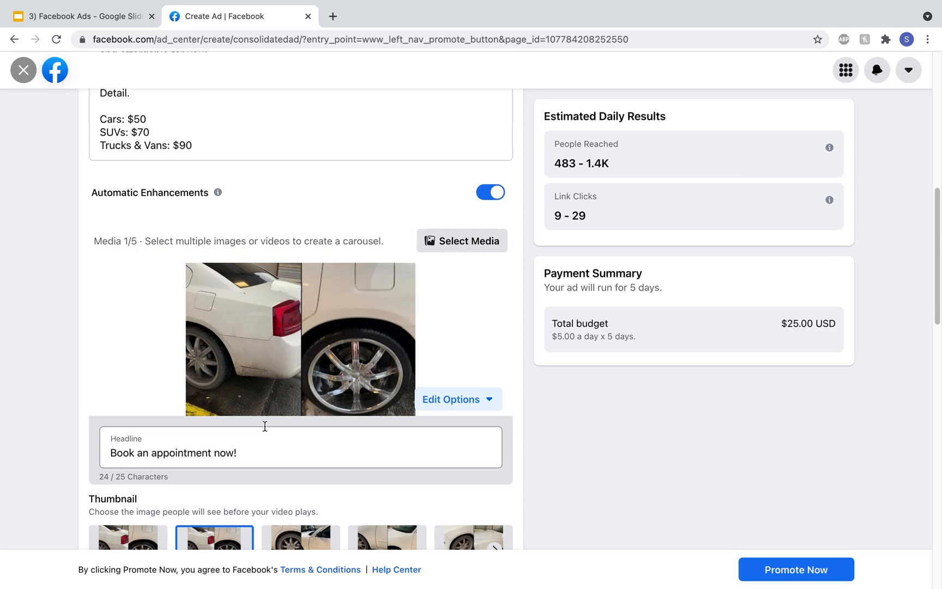
pyautogui.scroll(-2, 265, 426)
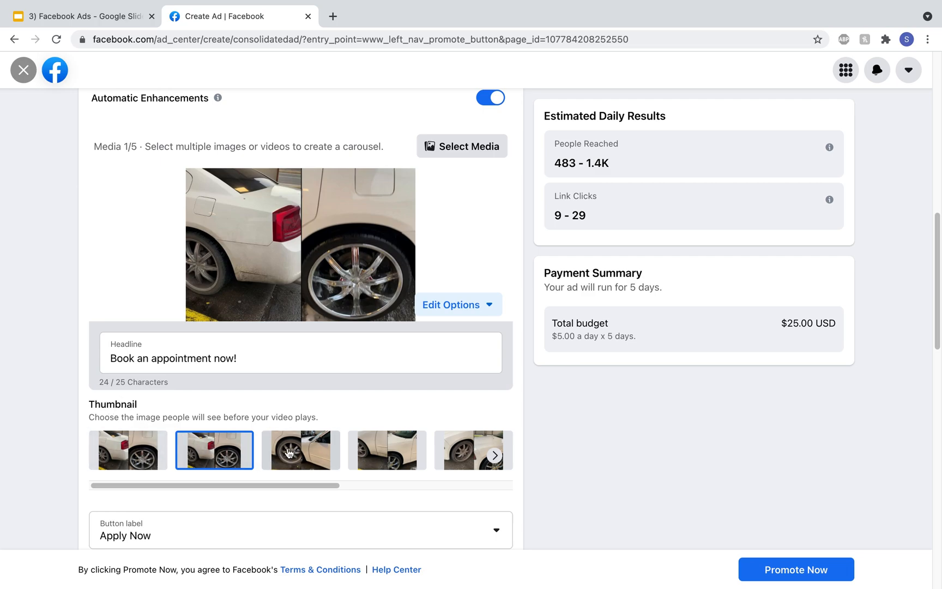
pyautogui.click(494, 456)
pyautogui.click(492, 456)
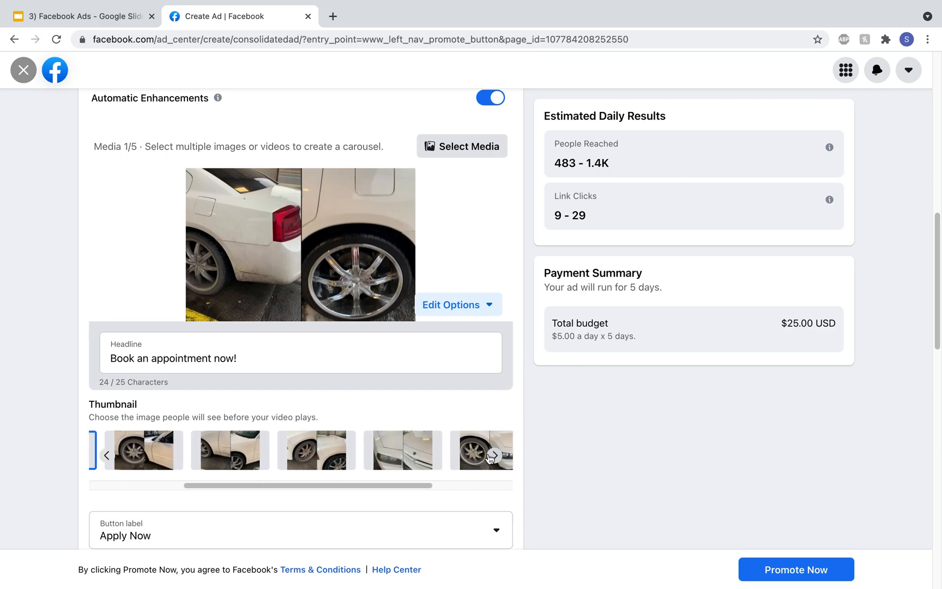
pyautogui.click(106, 457)
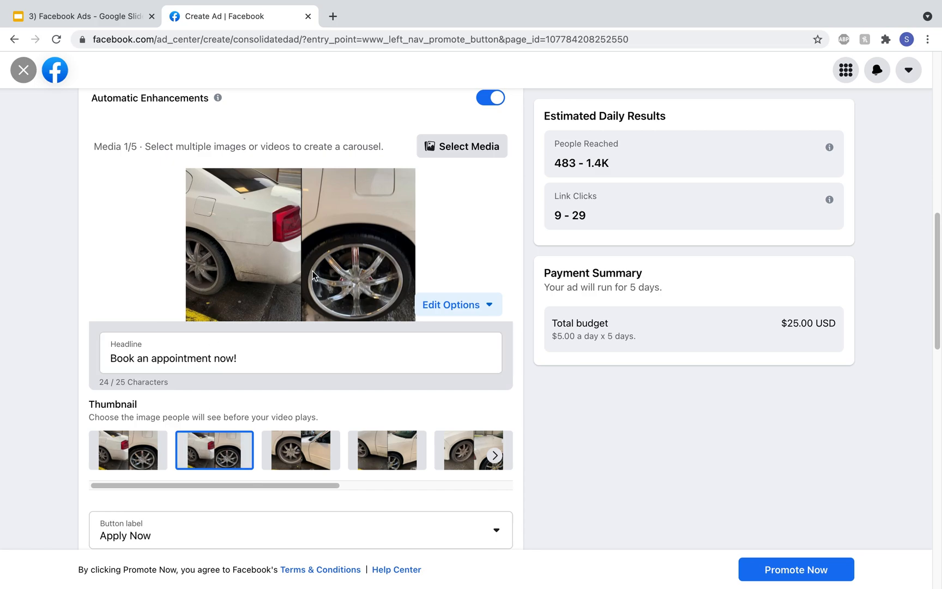
# Step: Set the ad's button label to Book Now and check it in the ad preview
pyautogui.scroll(-6, 120, 218)
pyautogui.click(117, 199)
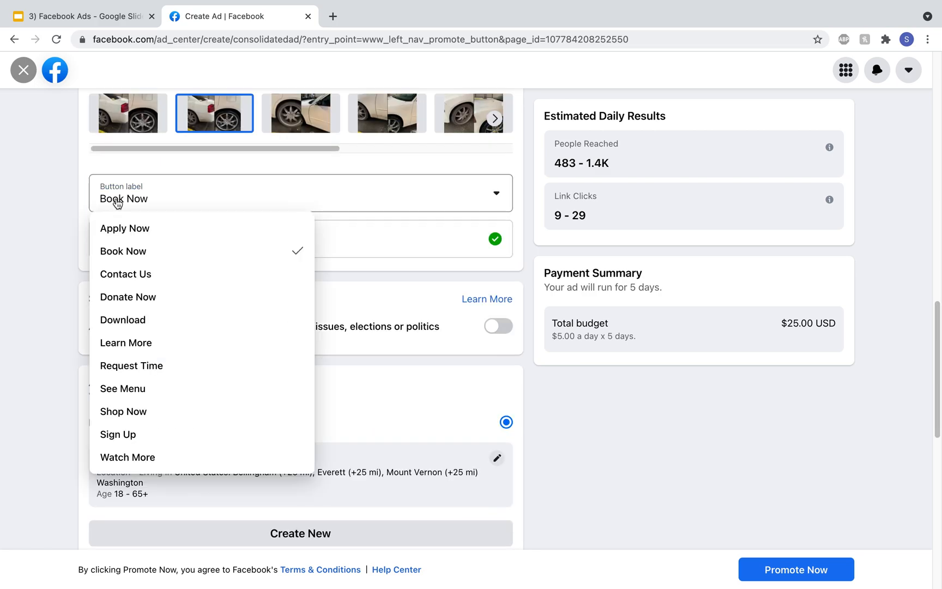
pyautogui.click(126, 247)
pyautogui.scroll(12, 547, 219)
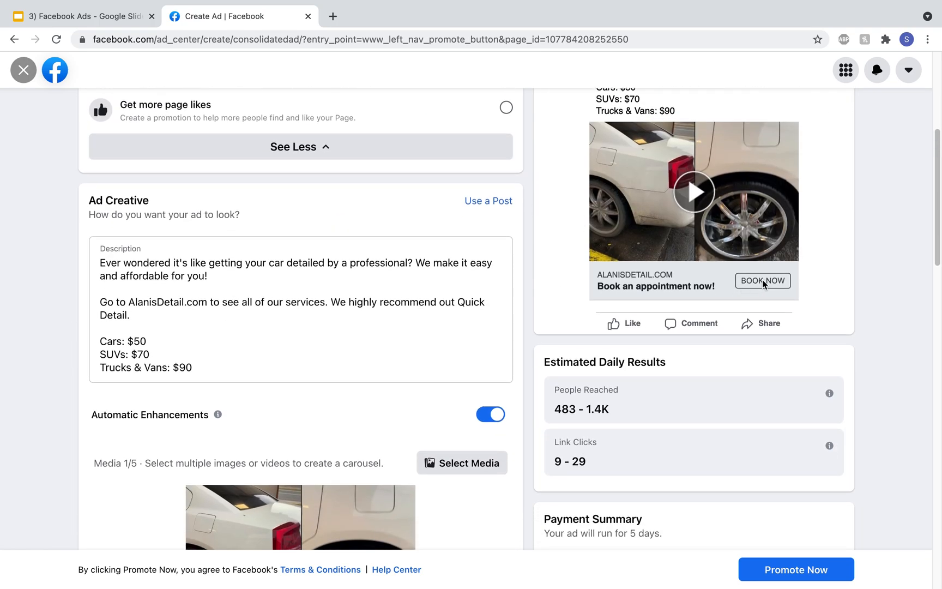
# Step: Edit the audience with gender All and remove the existing Bellingham, Everett and Mount Vernon locations
pyautogui.scroll(-12, 480, 337)
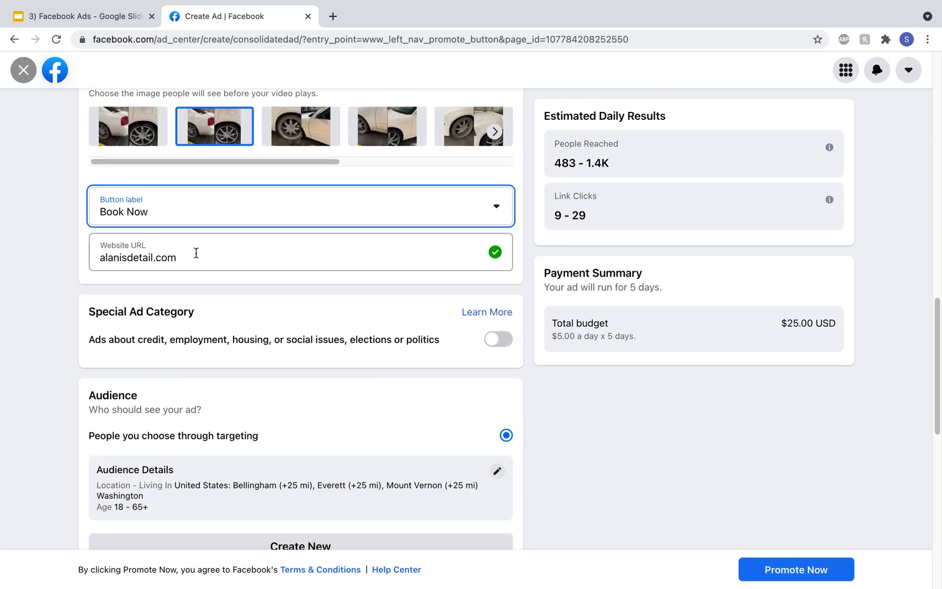
pyautogui.scroll(-3, 197, 253)
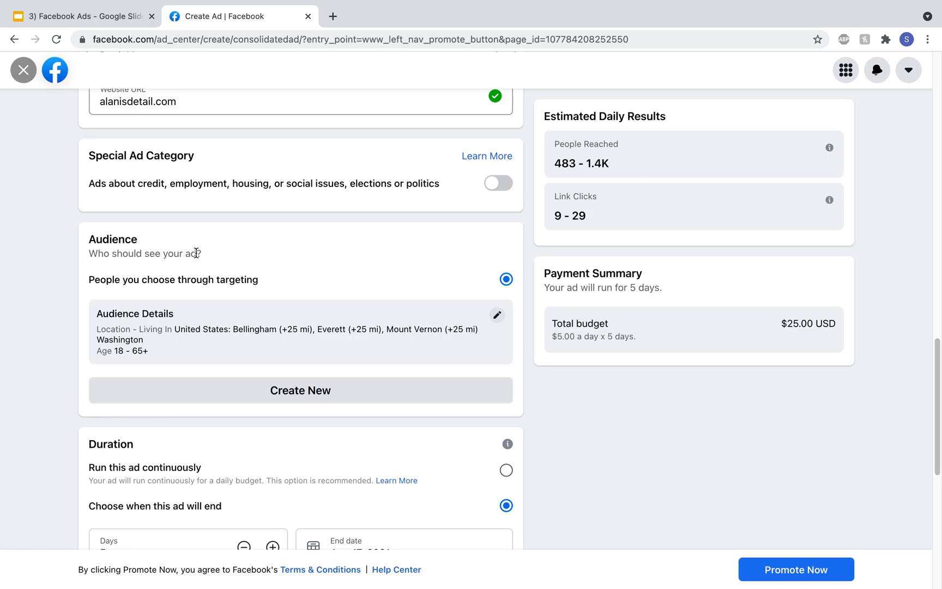
pyautogui.click(498, 318)
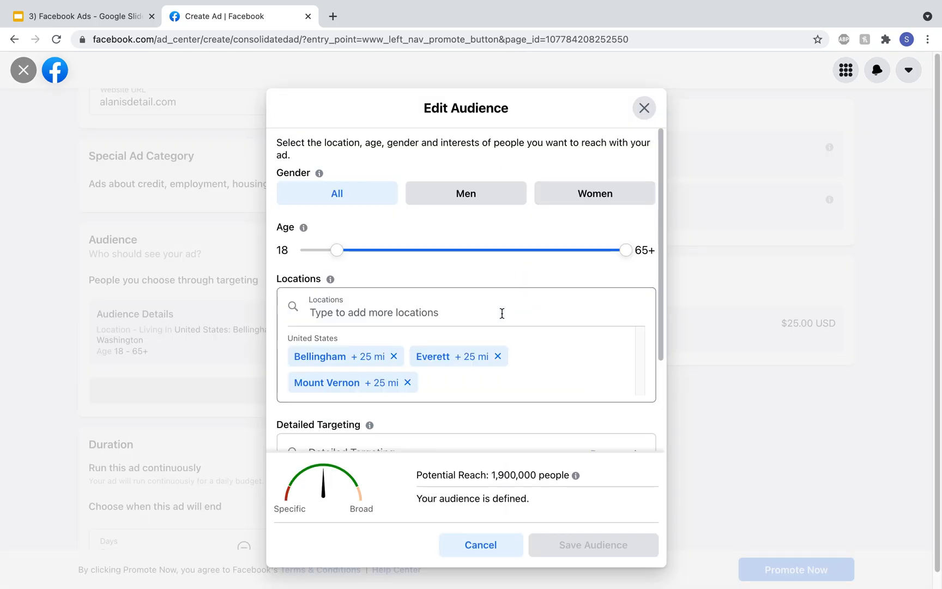
pyautogui.click(365, 207)
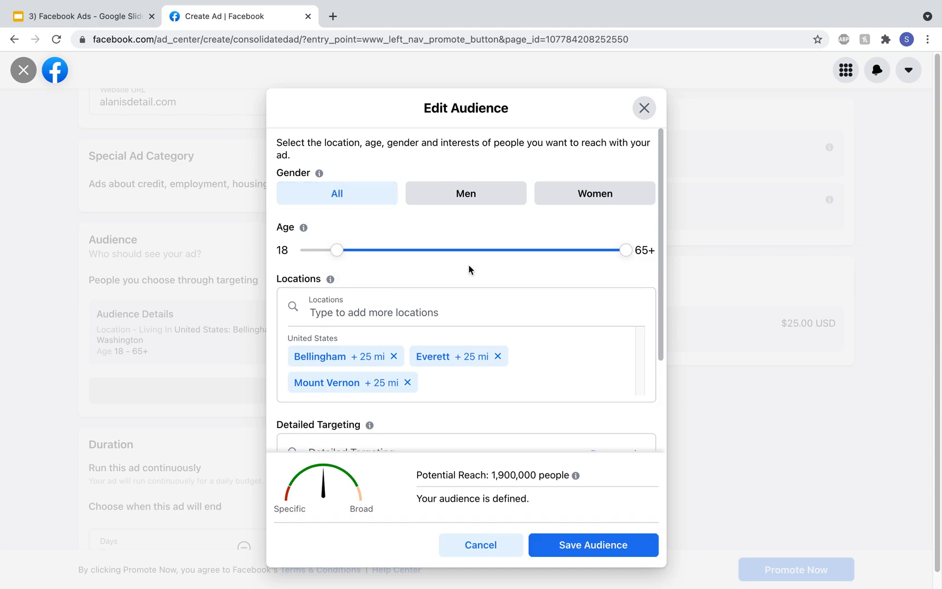
pyautogui.scroll(-2, 537, 289)
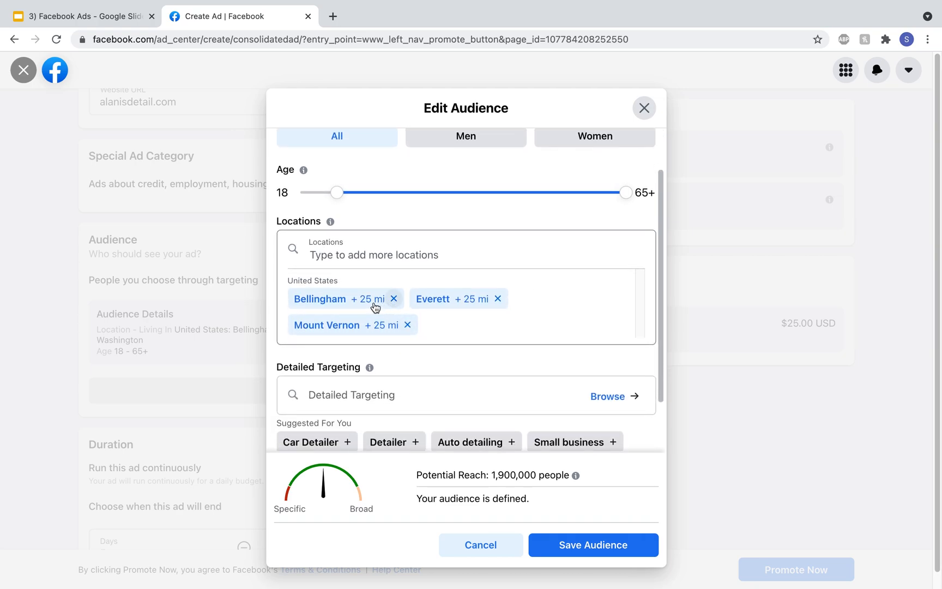
pyautogui.scroll(-2, 362, 303)
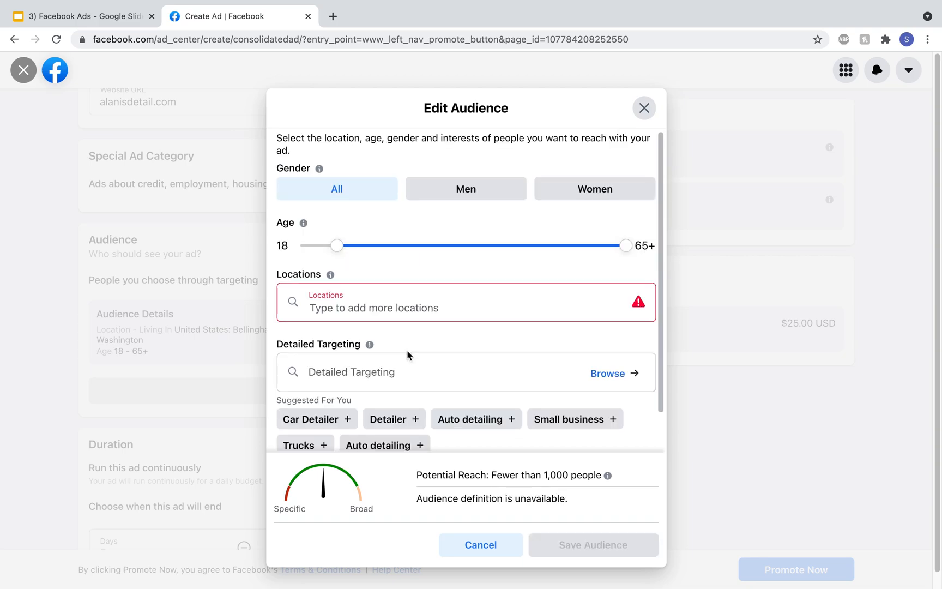
# Step: Add Bellingham, Washington as a target location for the audience
pyautogui.click(434, 311)
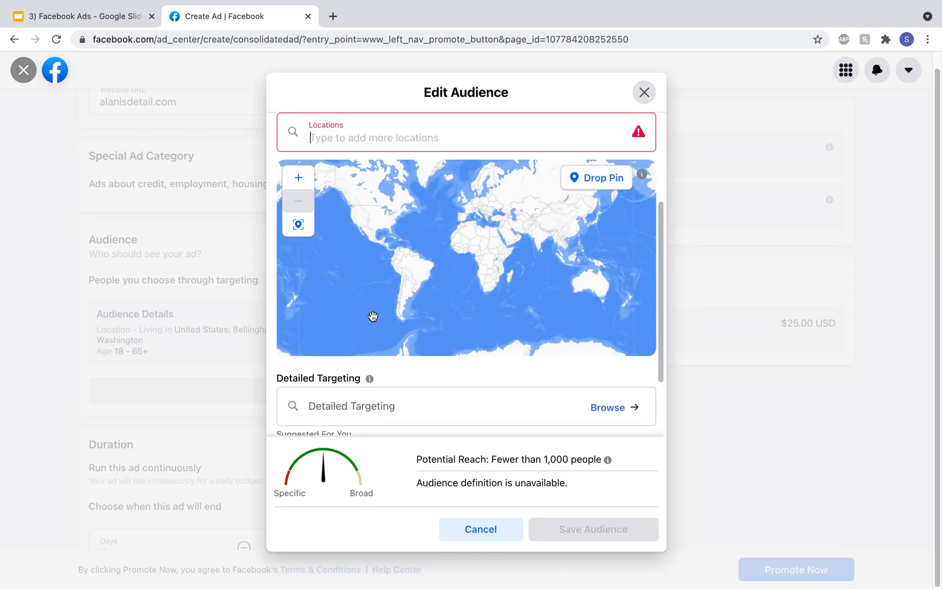
pyautogui.write('belling')
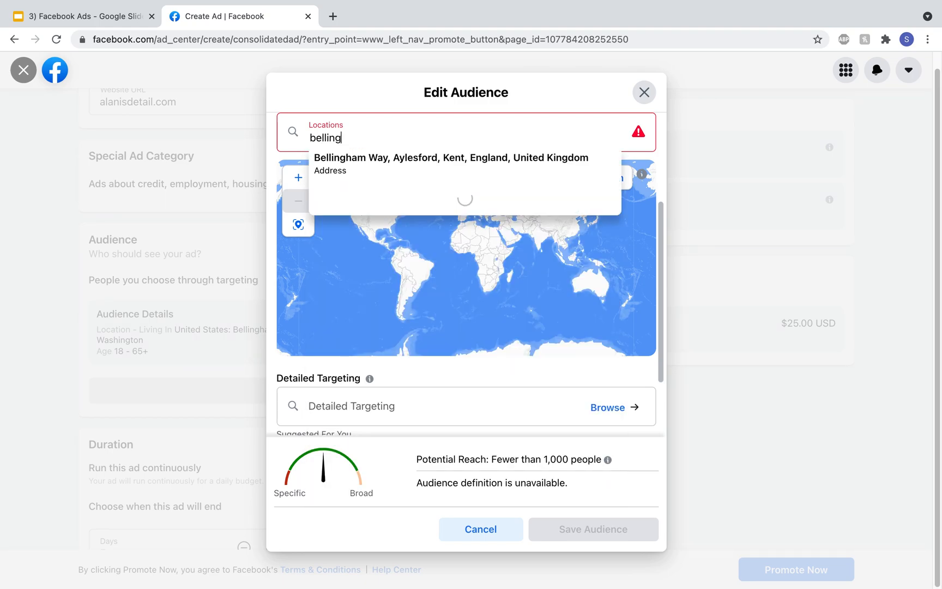
pyautogui.write('ham wash')
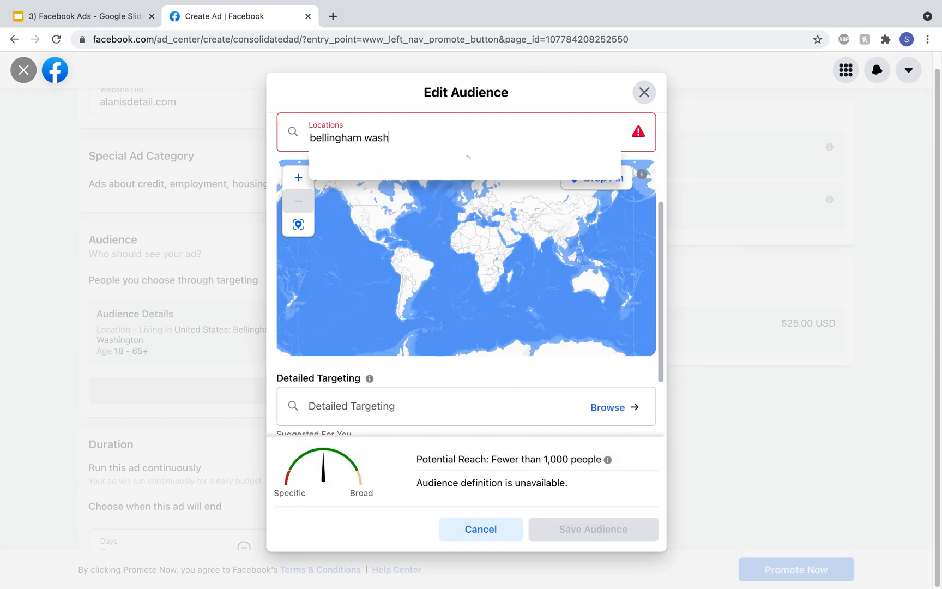
pyautogui.click(349, 164)
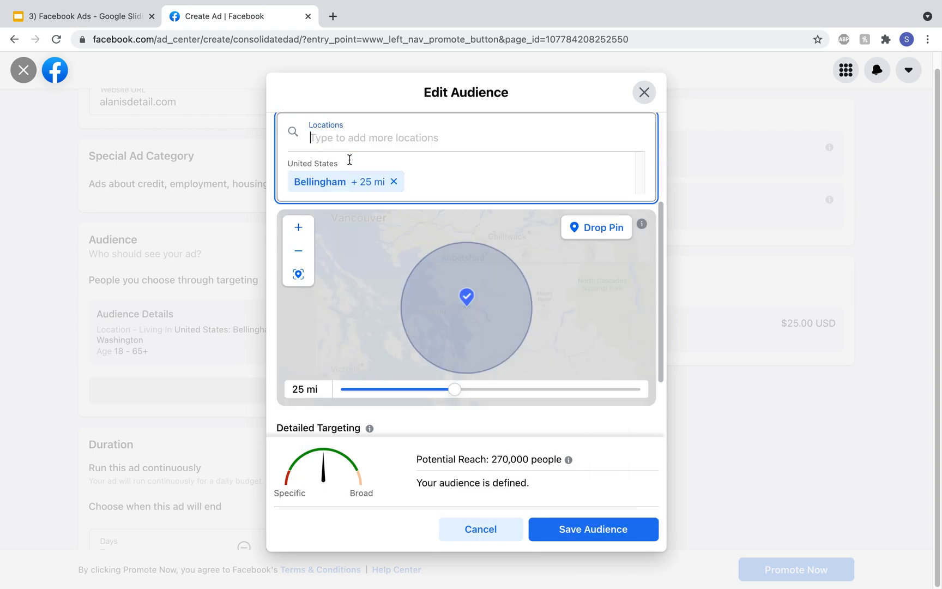
# Step: Find a neighborhood close to Bellingham on the map and add Fairhaven, Washington as a second target location
pyautogui.scroll(5, 479, 326)
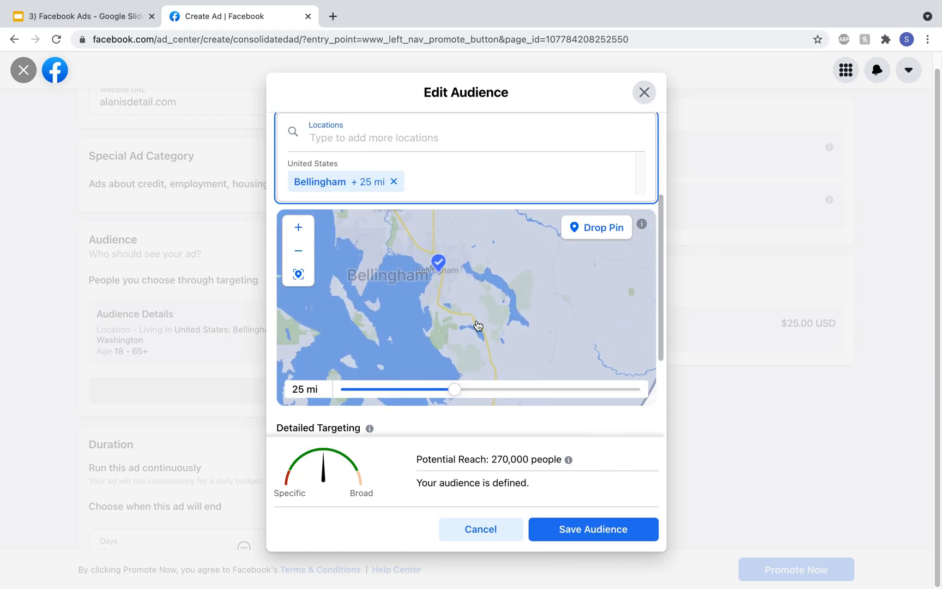
pyautogui.moveTo(428, 308); pyautogui.dragTo(435, 327)
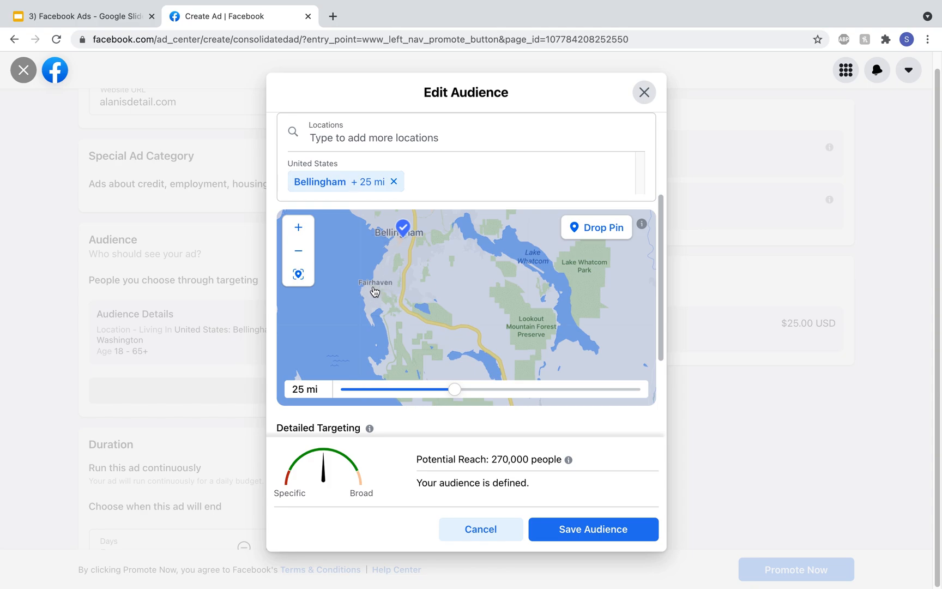
pyautogui.click(434, 135)
pyautogui.write('f')
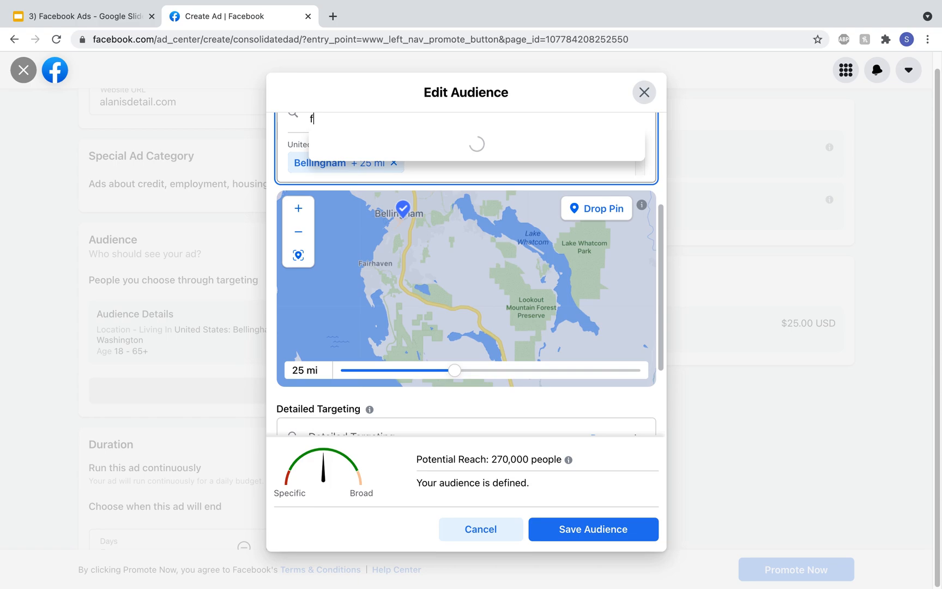
pyautogui.write('airhaven')
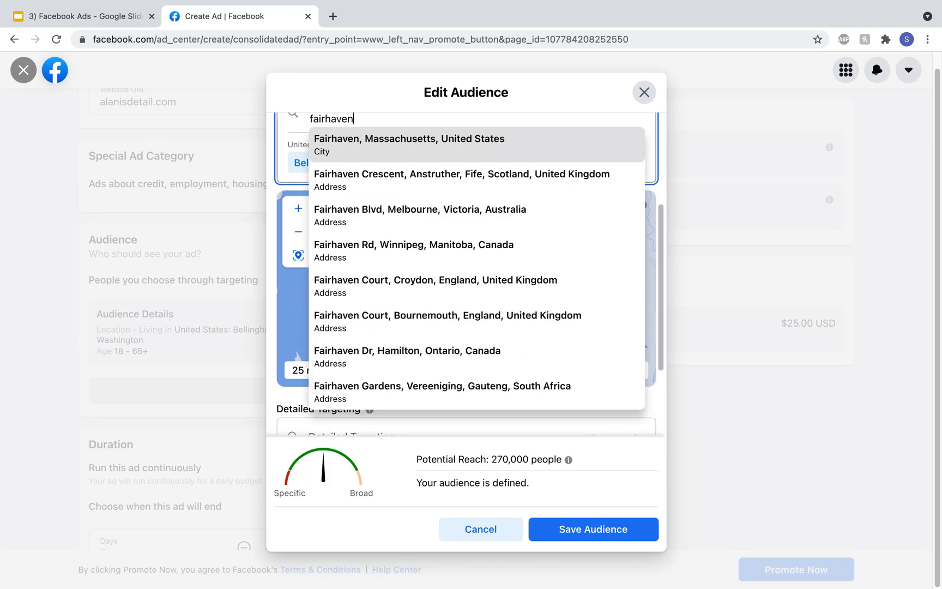
pyautogui.write(' was')
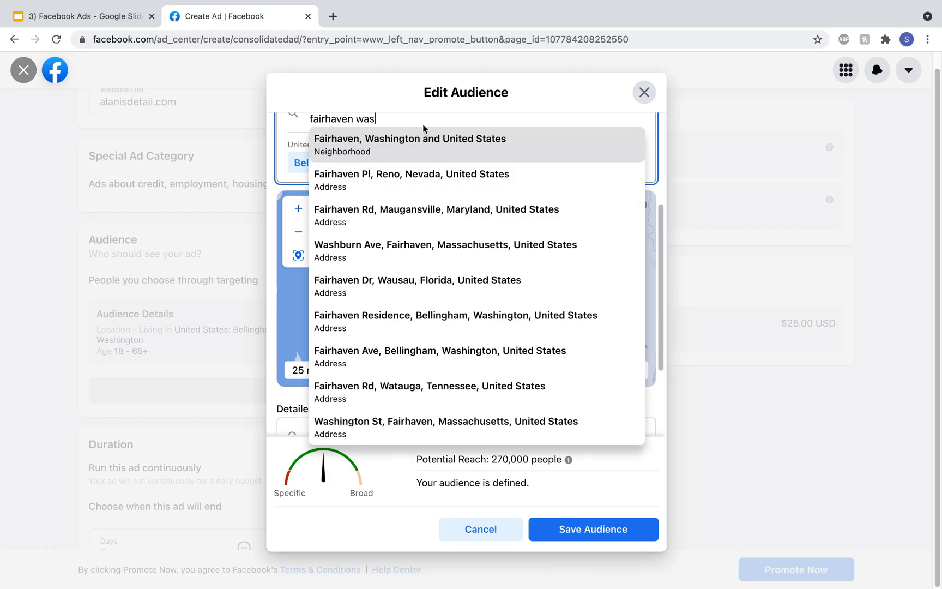
pyautogui.click(416, 141)
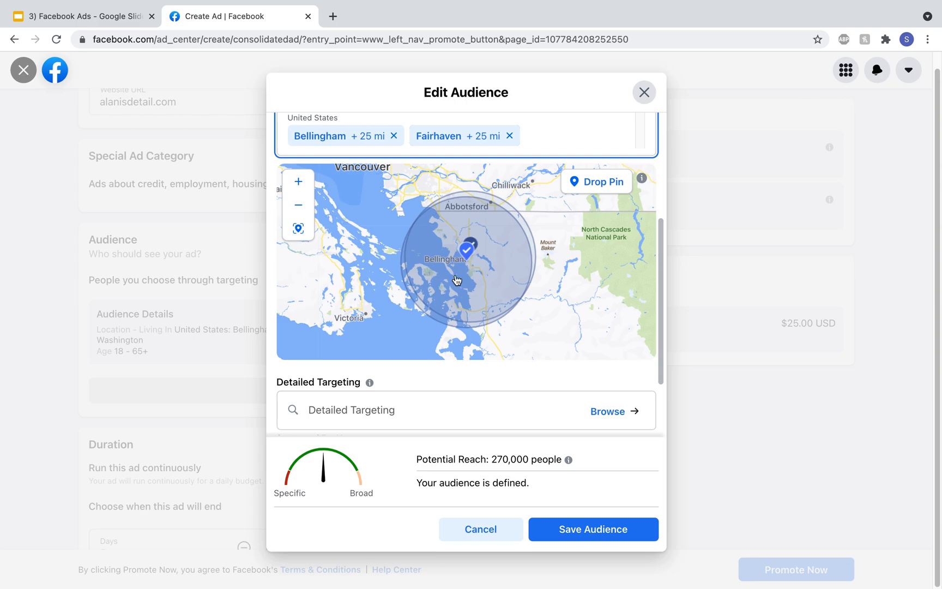
# Step: Review the area covered by the two target locations on the map and save the audience
pyautogui.scroll(2, 479, 300)
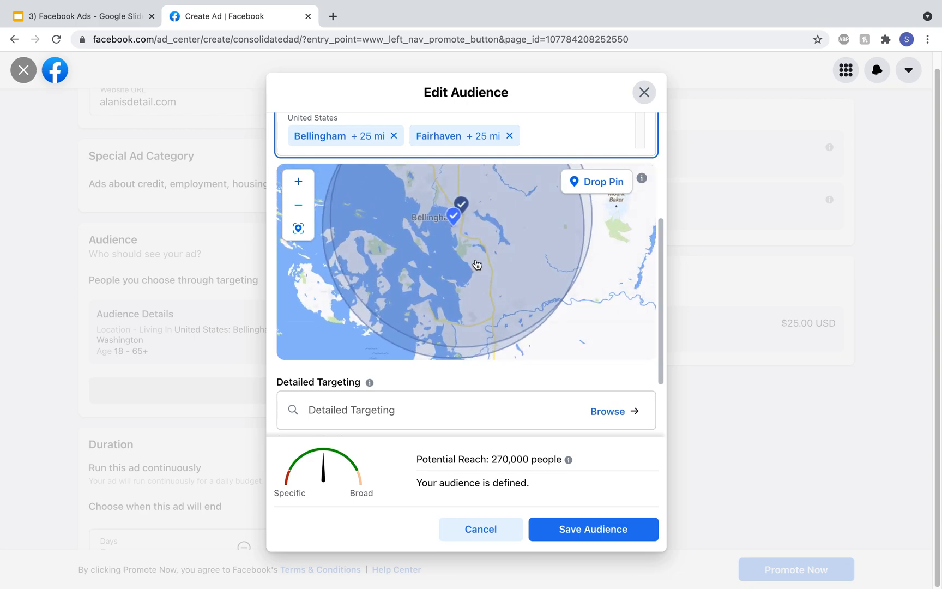
pyautogui.scroll(2, 477, 265)
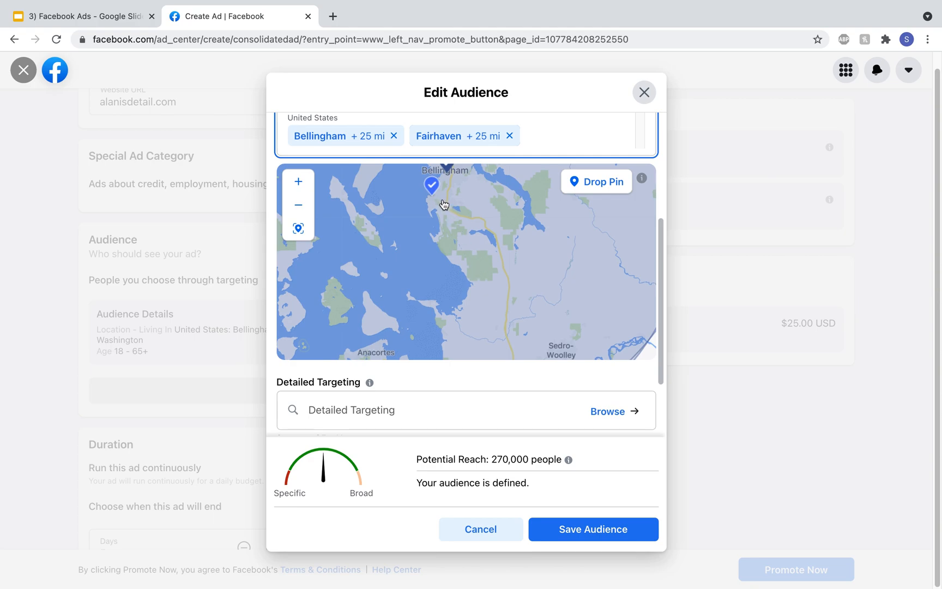
pyautogui.moveTo(444, 204); pyautogui.dragTo(456, 258)
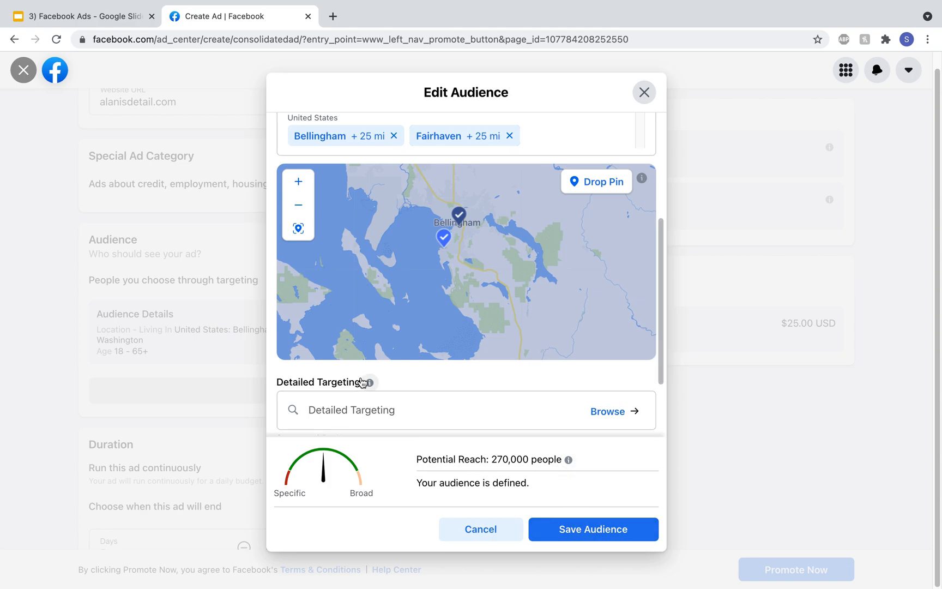
pyautogui.scroll(-3, 363, 382)
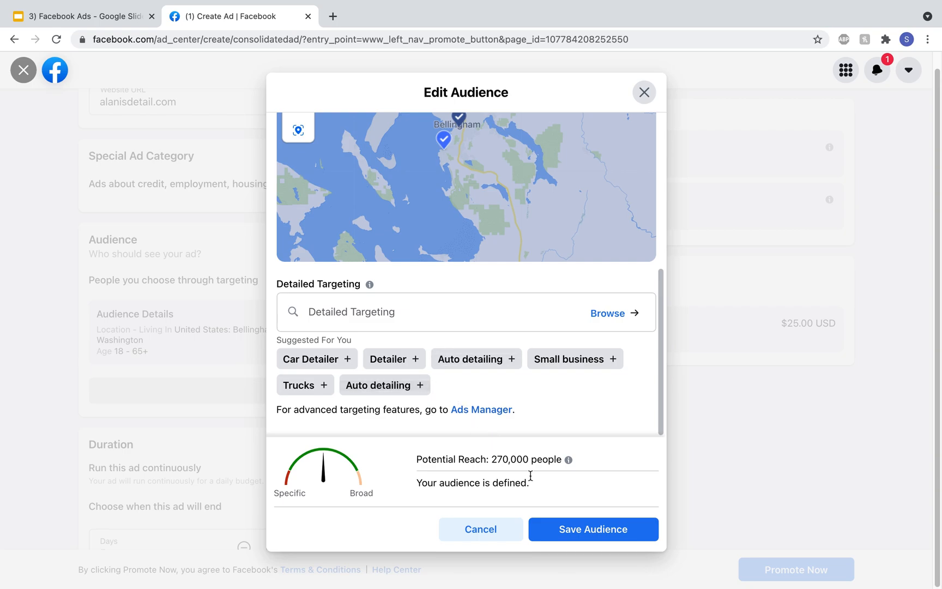
pyautogui.click(553, 531)
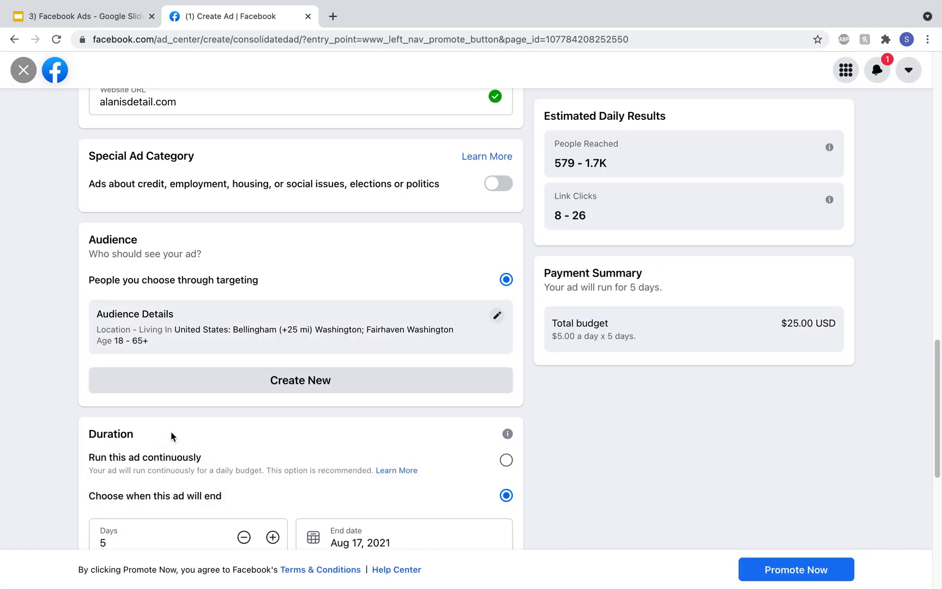
# Step: Set the ad's duration to 5 days and its daily budget to $4.00
pyautogui.scroll(-1, 171, 434)
pyautogui.scroll(-1, 214, 345)
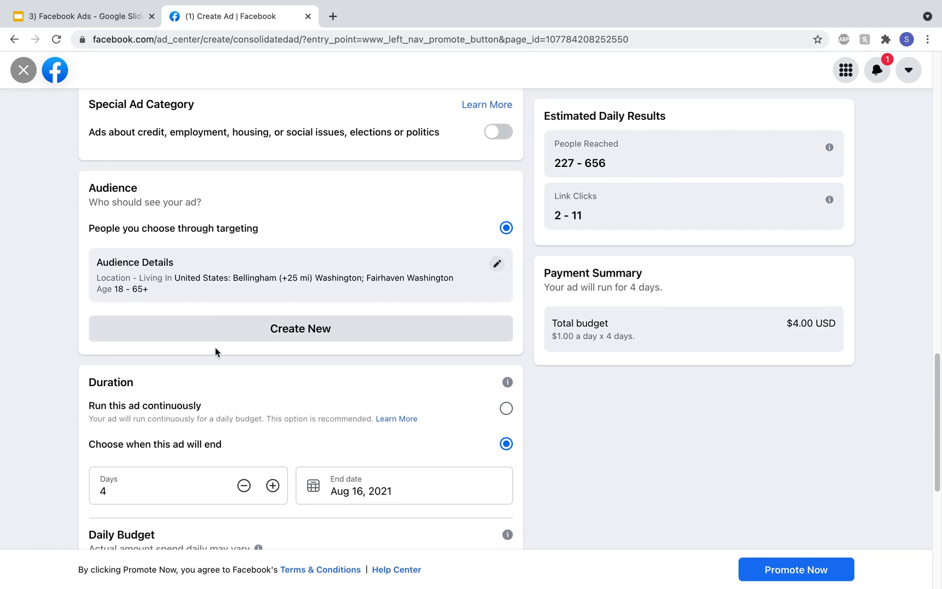
pyautogui.scroll(-2, 215, 351)
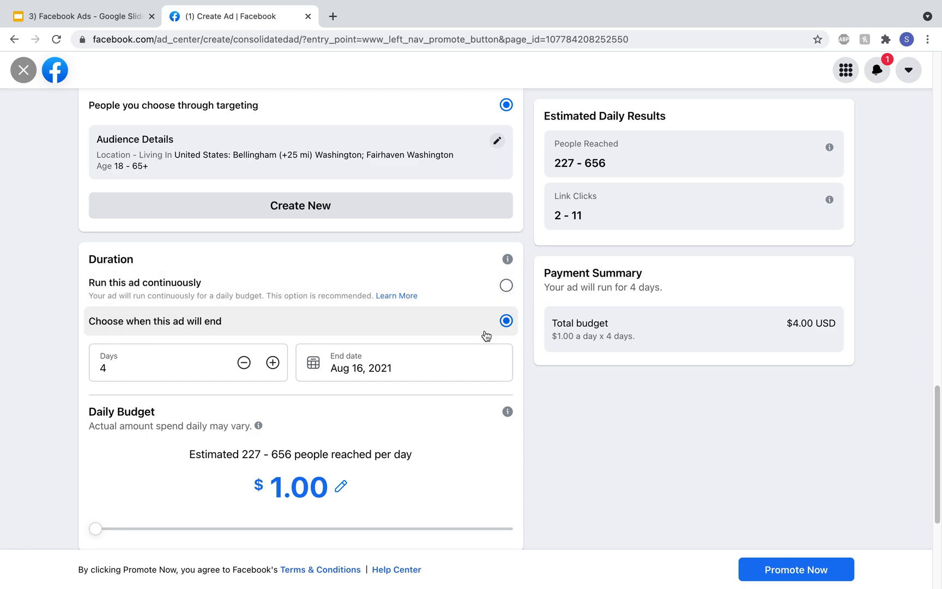
pyautogui.click(272, 369)
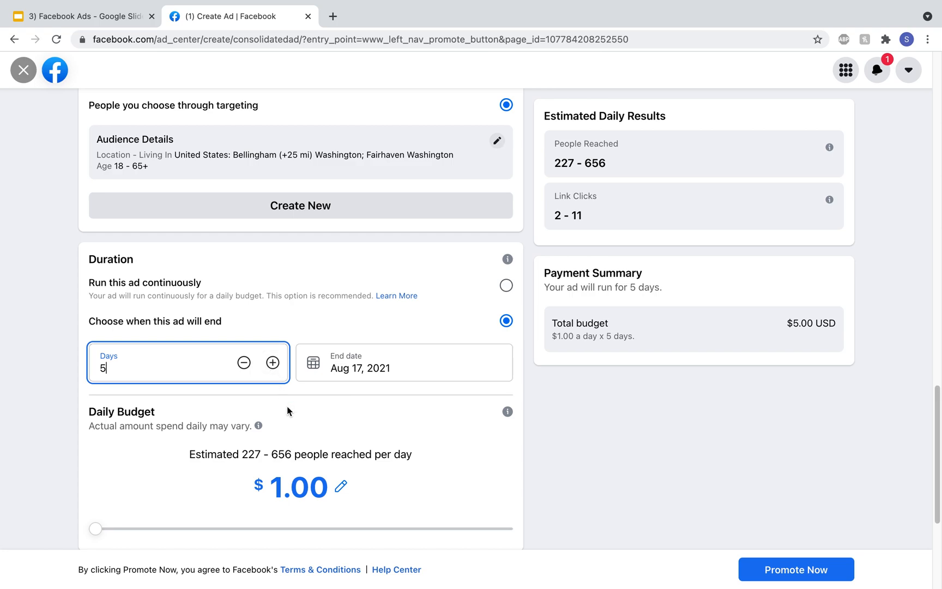
pyautogui.scroll(-1, 240, 385)
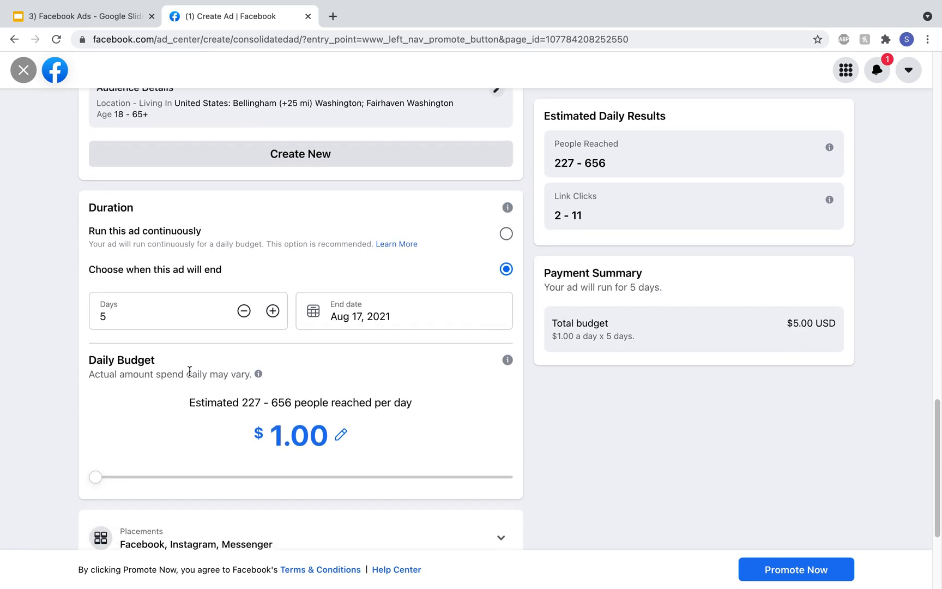
pyautogui.moveTo(99, 478); pyautogui.dragTo(147, 478)
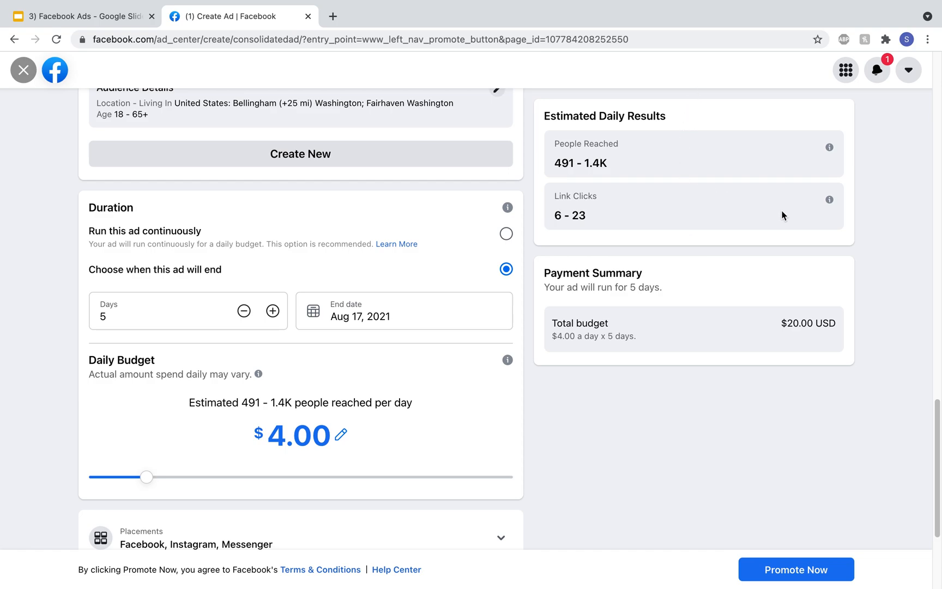
# Step: Review the placement options for the ad and collapse them again without changing the selection
pyautogui.scroll(-3, 491, 439)
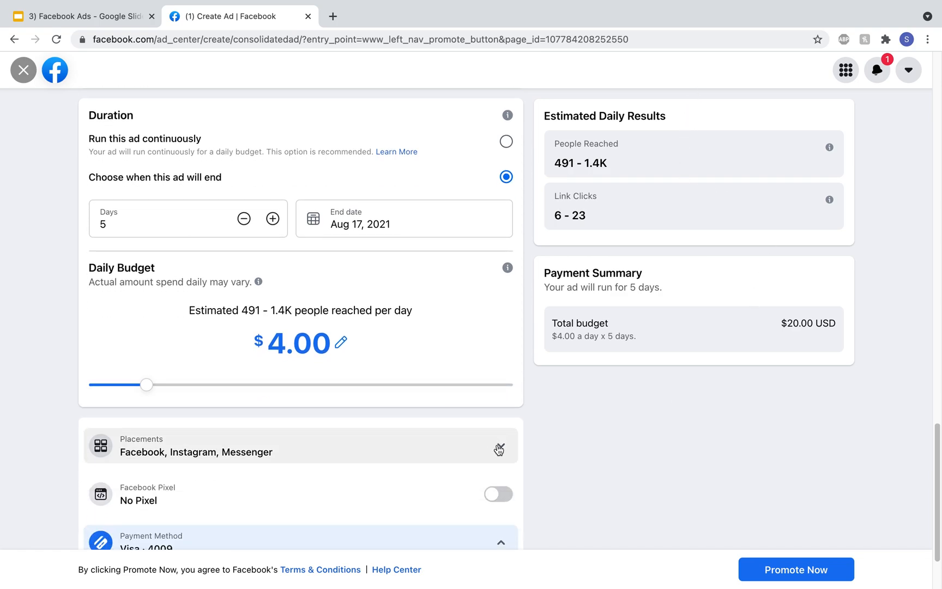
pyautogui.click(294, 357)
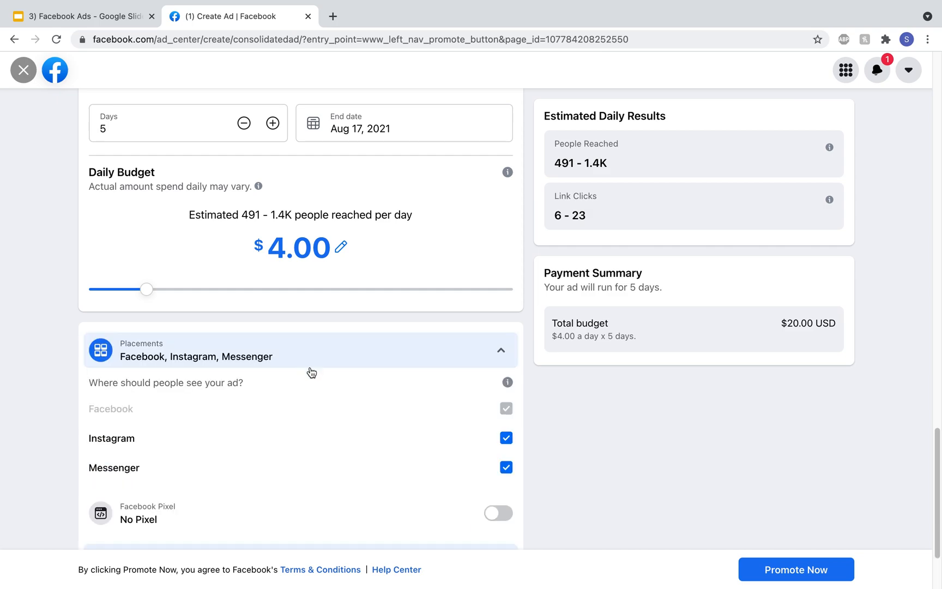
pyautogui.click(378, 351)
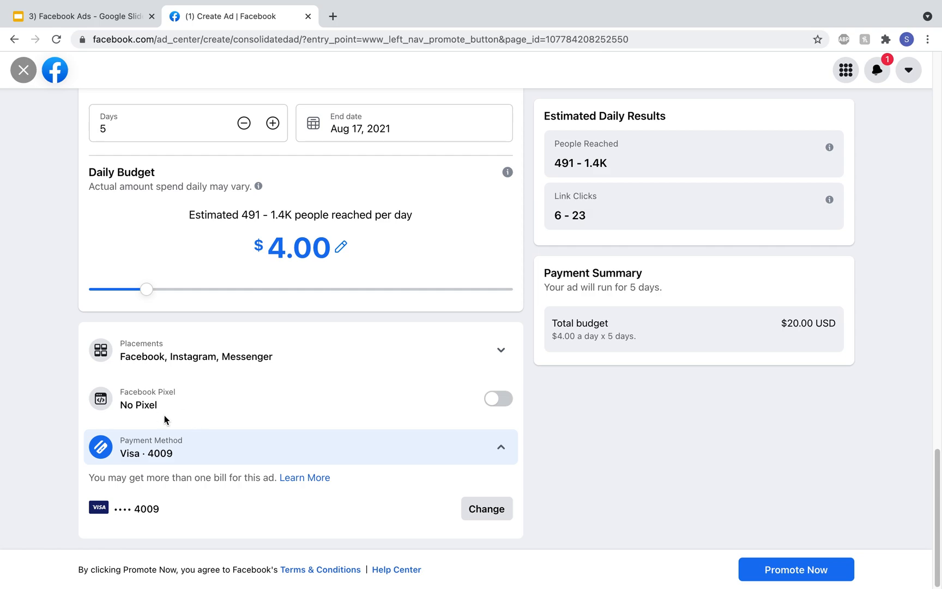
# Step: Examine the options for changing the ad's payment method, including Debit or Credit Card, and close them without adding a new one
pyautogui.click(185, 452)
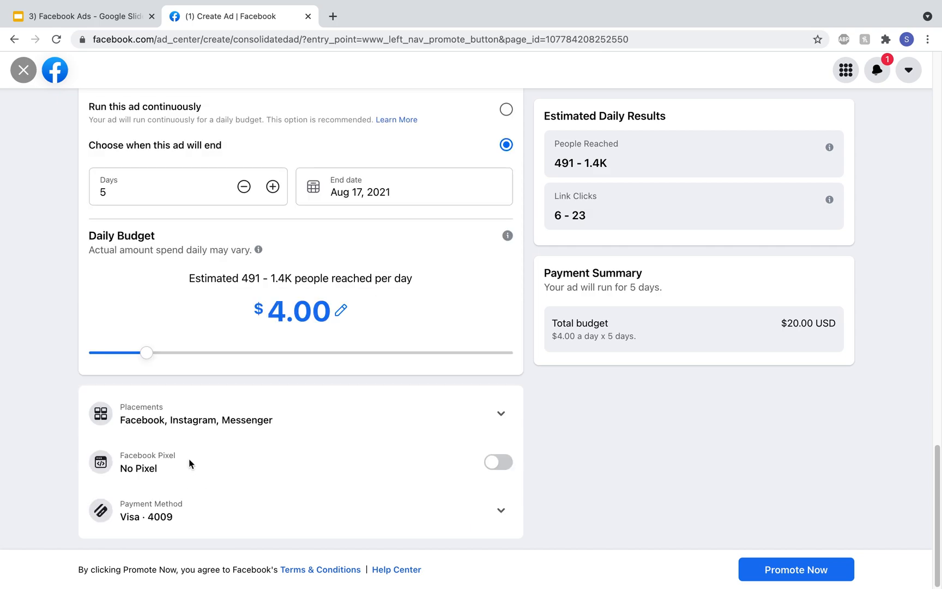
pyautogui.click(217, 514)
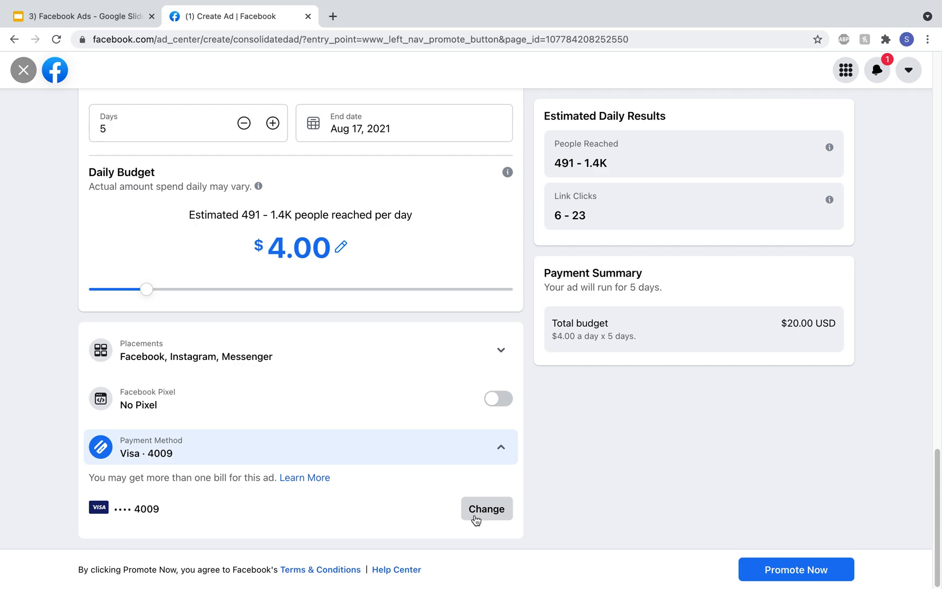
pyautogui.click(476, 515)
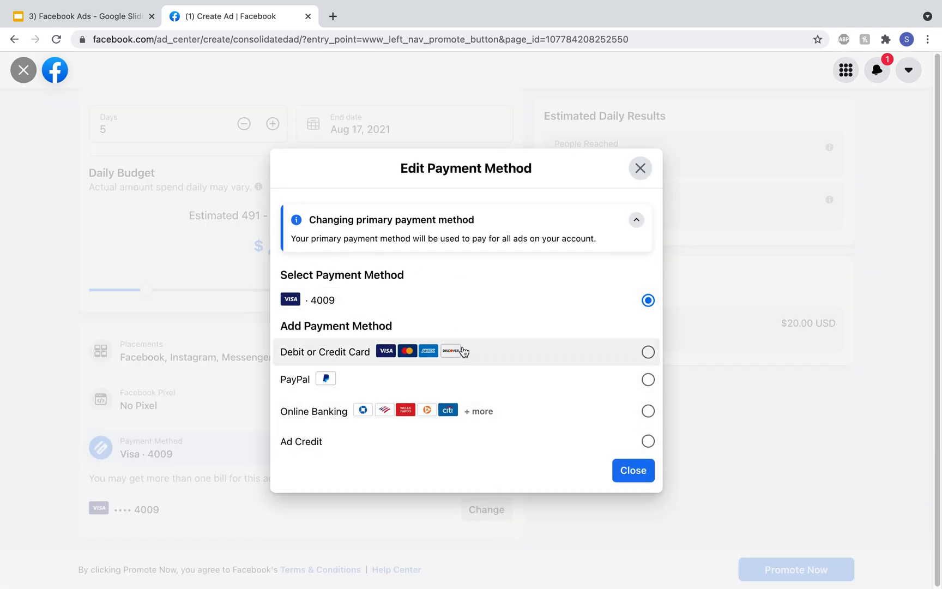
pyautogui.click(584, 355)
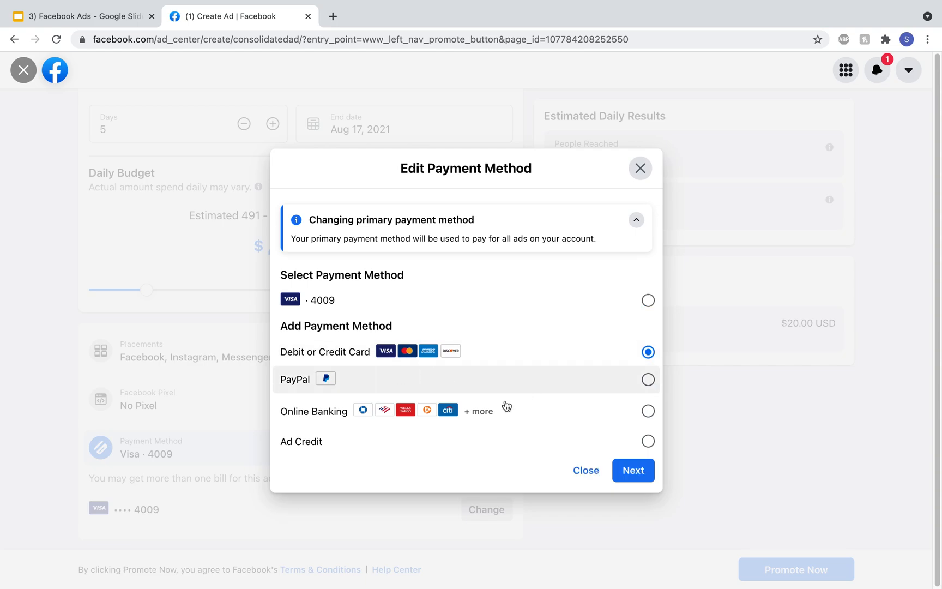
pyautogui.click(600, 468)
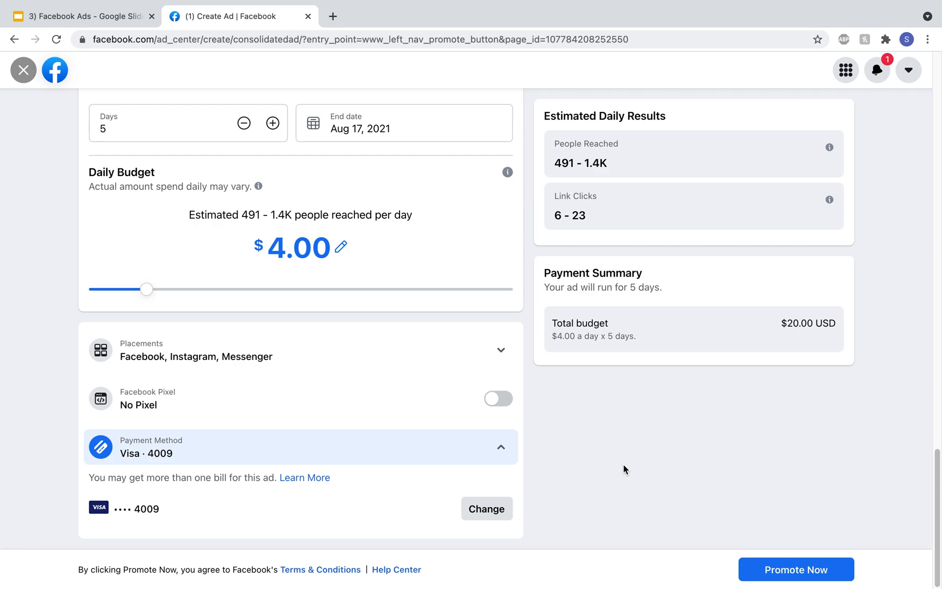